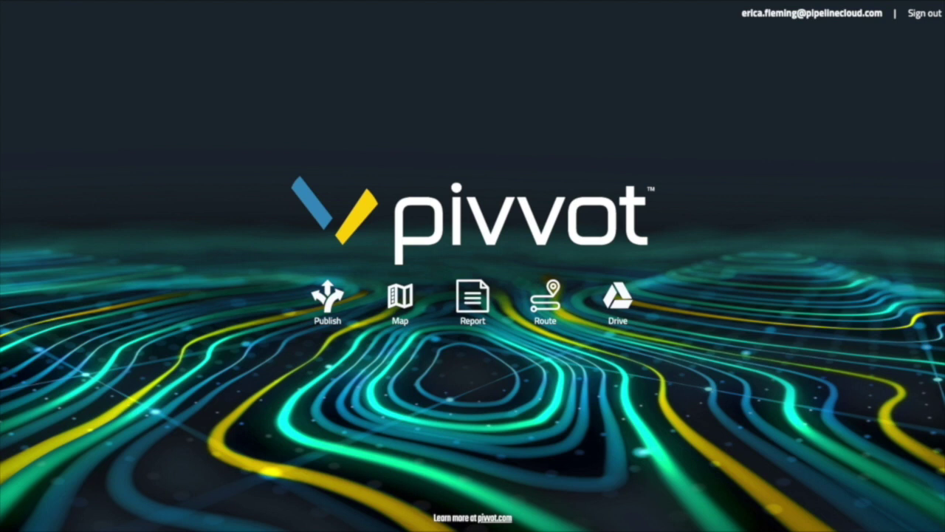
# Launch the Pivvot Aware map module from the Pivvot landing page
pyautogui.click(399, 297)
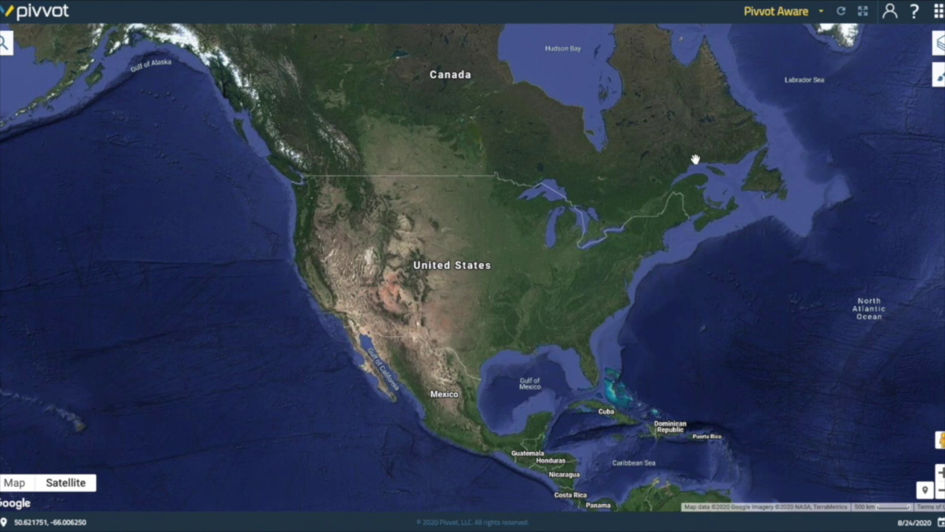
# Preview the Layers and Tools panels, then bring up the location search box
pyautogui.click(939, 44)
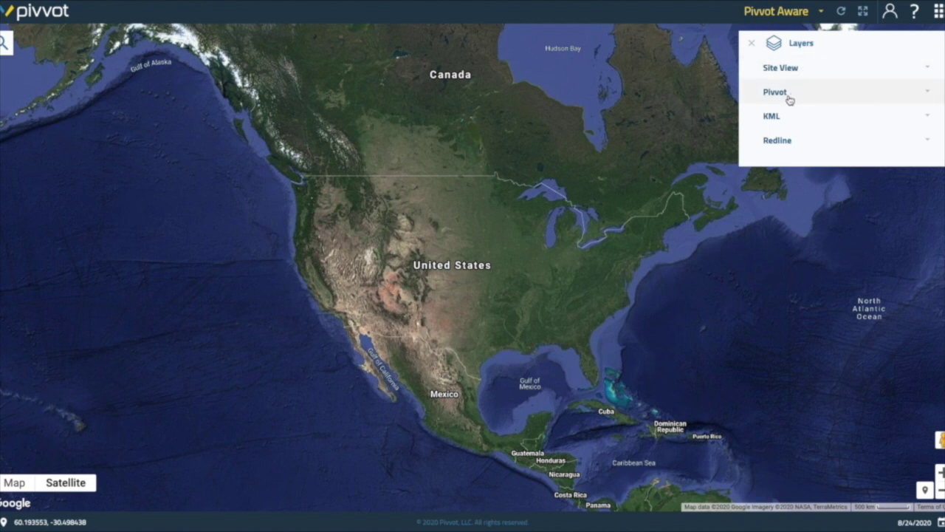
pyautogui.click(751, 43)
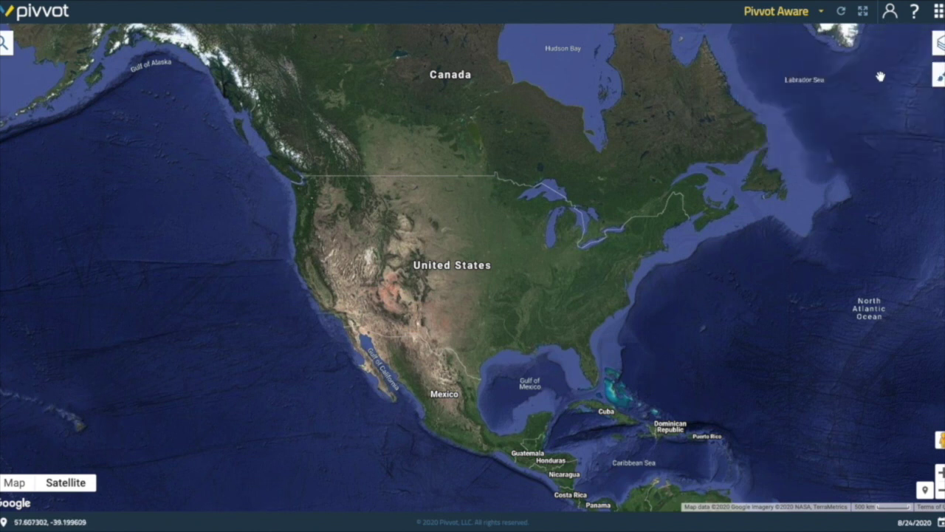
pyautogui.click(939, 74)
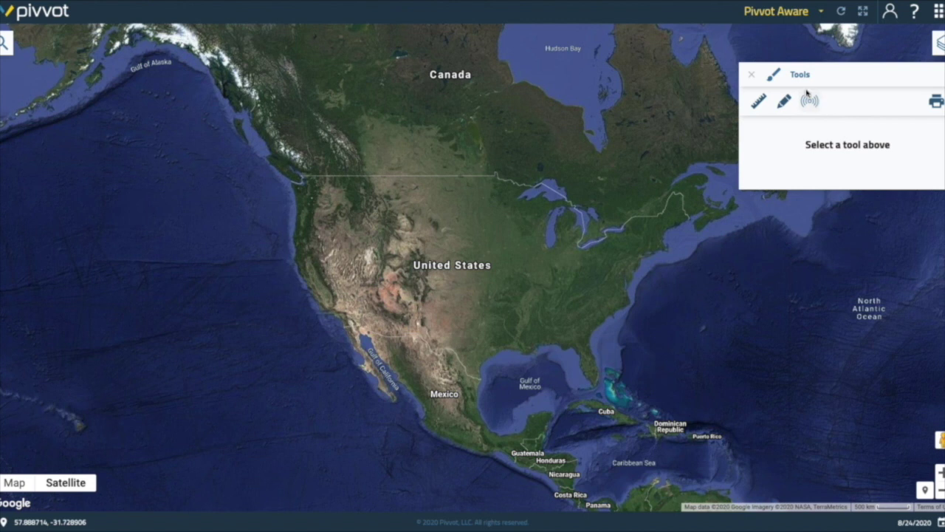
pyautogui.click(752, 75)
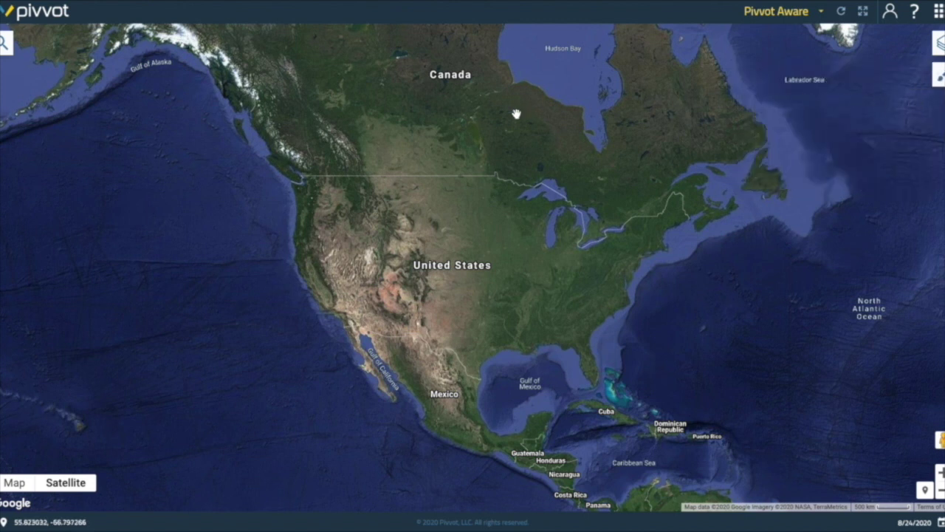
pyautogui.click(5, 43)
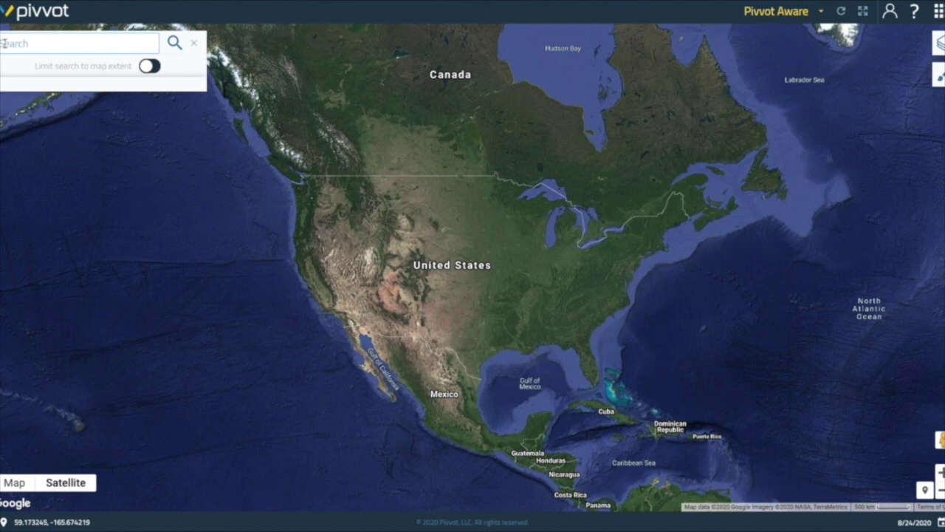
# Search for coordinates 39.575829, -96.482963 and drop a marker at the result
pyautogui.write('39.575829, -96.482963')
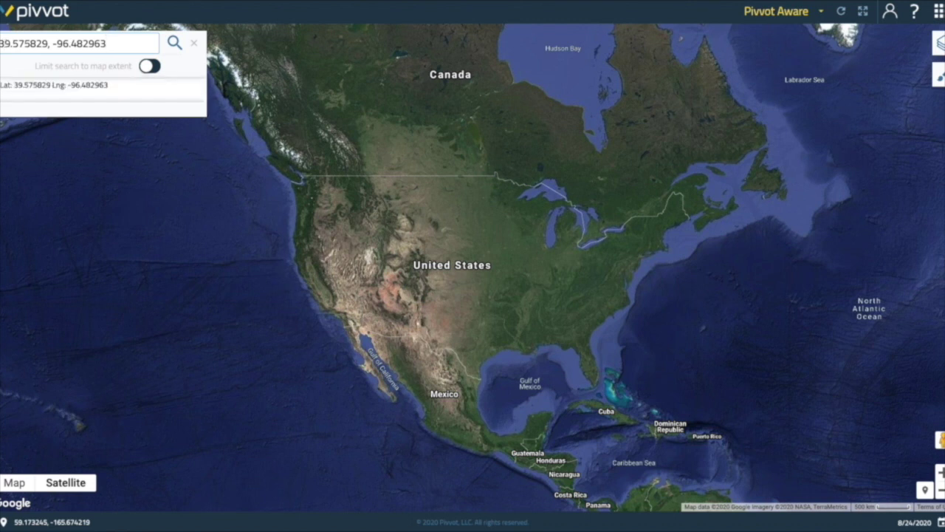
pyautogui.press('Return')
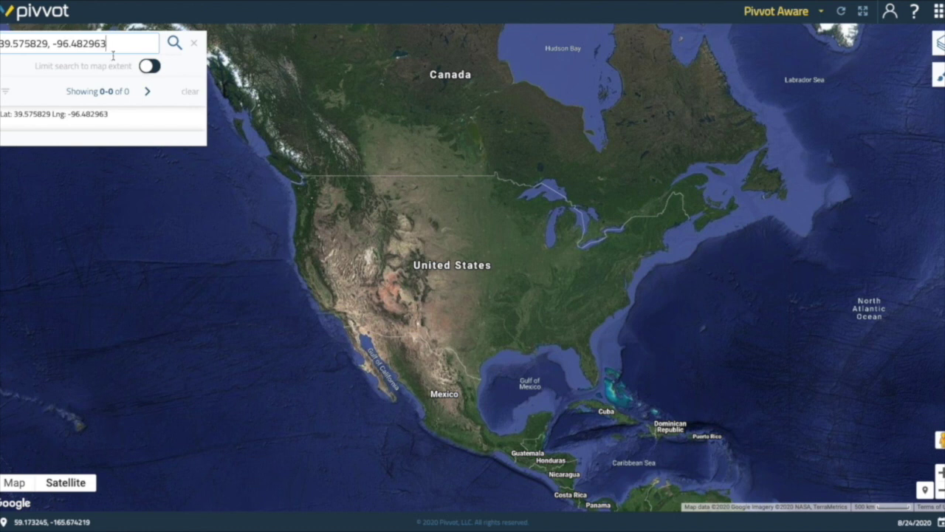
pyautogui.click(198, 116)
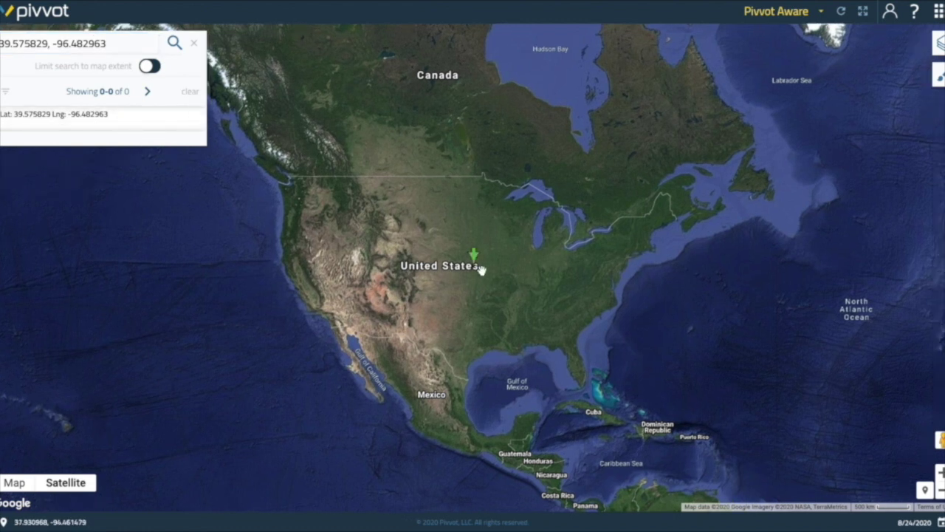
# Zoom in on the farm fields around the marker and close the search panel
pyautogui.scroll(1, 480, 269)
pyautogui.scroll(6, 480, 269)
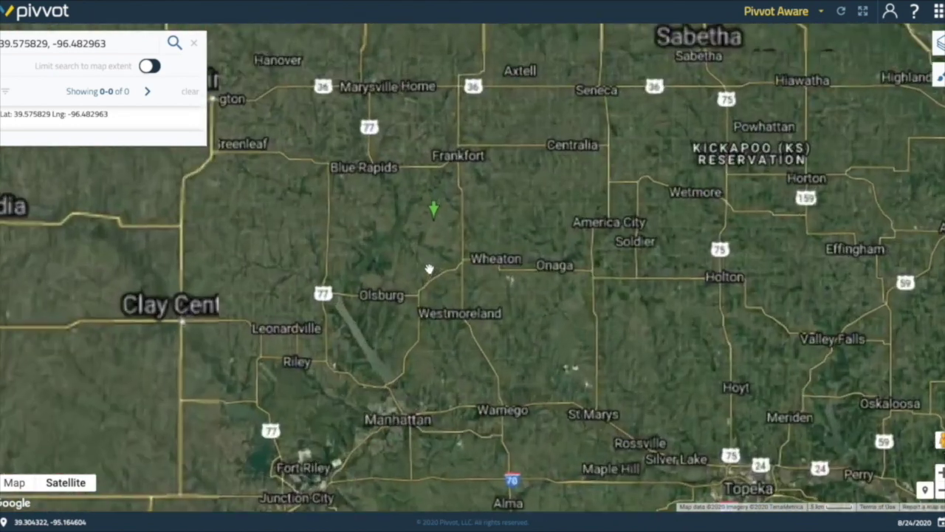
pyautogui.scroll(3, 433, 200)
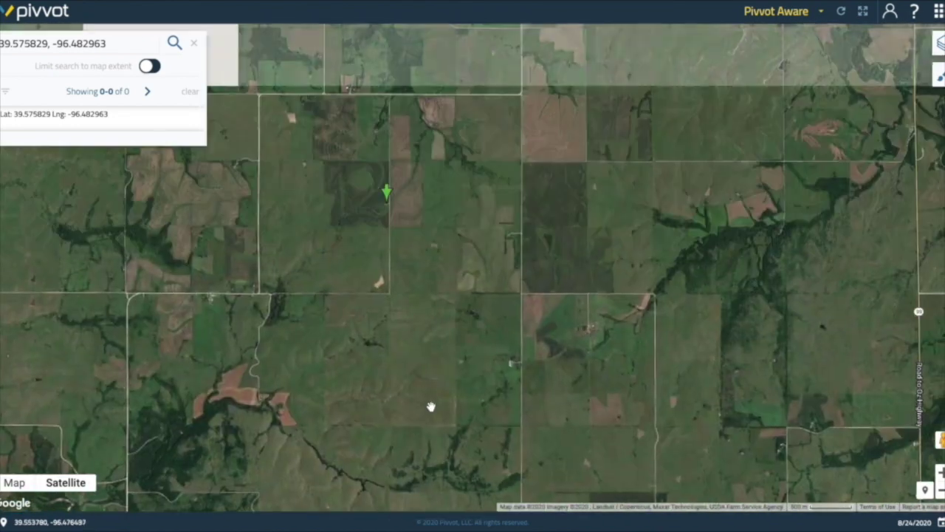
pyautogui.moveTo(510, 226)
pyautogui.mouseDown()
pyautogui.moveTo(367, 362)
pyautogui.moveTo(303, 329)
pyautogui.mouseUp()
pyautogui.click(194, 43)
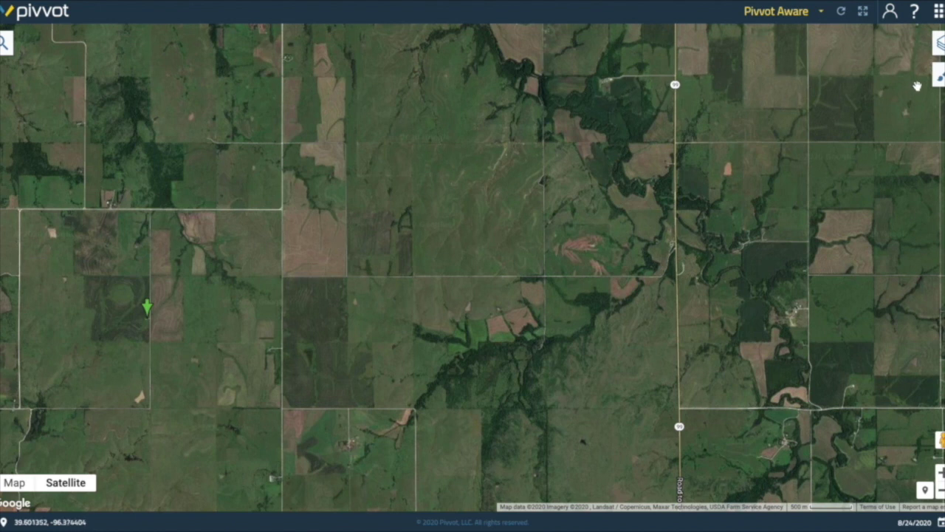
# Switch to the Aware location and buffer tools and start a new location project
pyautogui.click(939, 74)
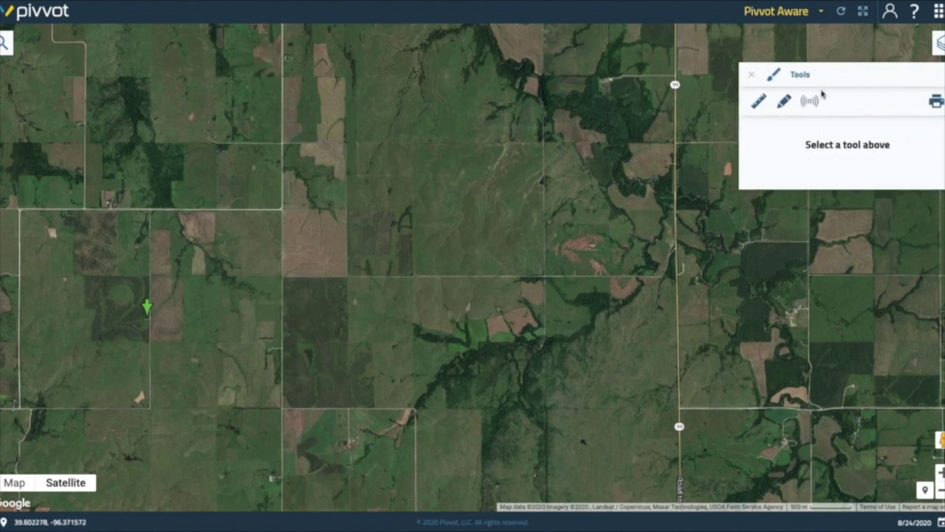
pyautogui.click(811, 101)
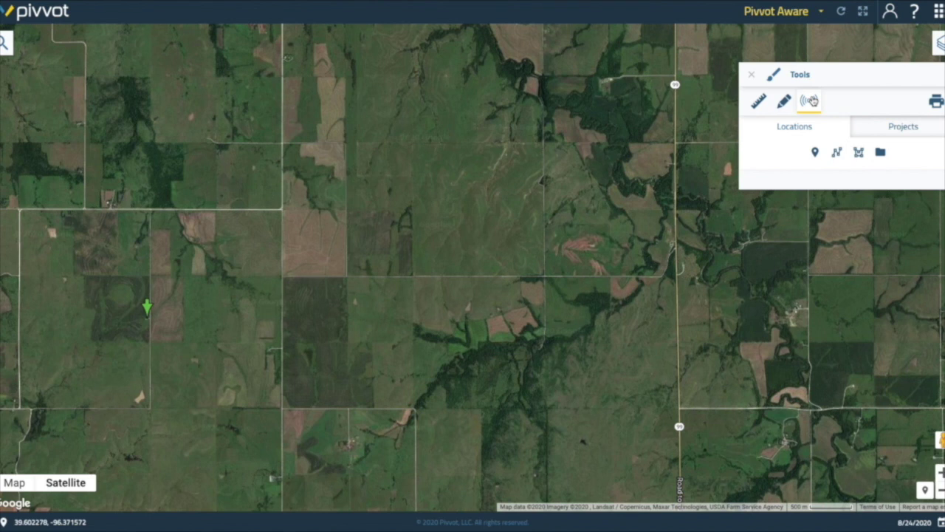
pyautogui.click(858, 153)
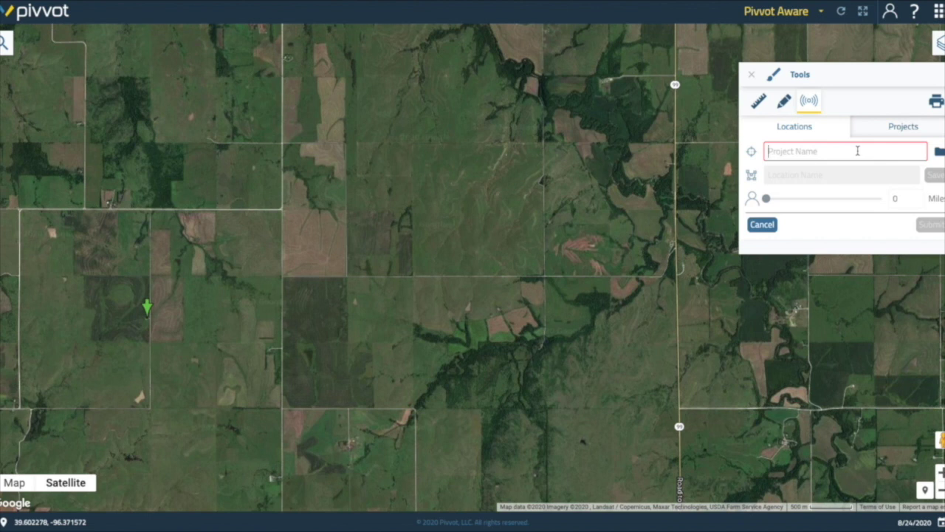
# Enter 'Aware Demo' as the project name and 'Location 1' as the location name
pyautogui.click(858, 150)
pyautogui.write('Aware')
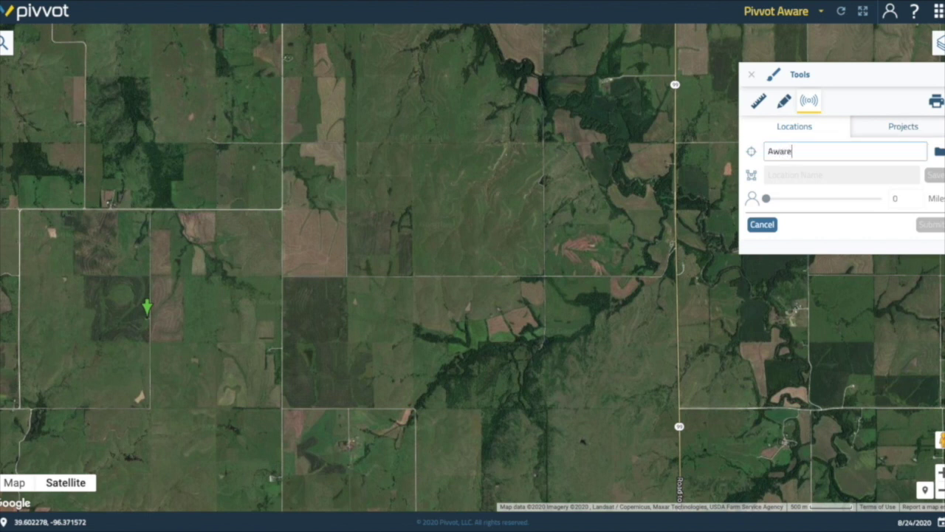
pyautogui.write(' Demo')
pyautogui.press('Return')
pyautogui.click(796, 177)
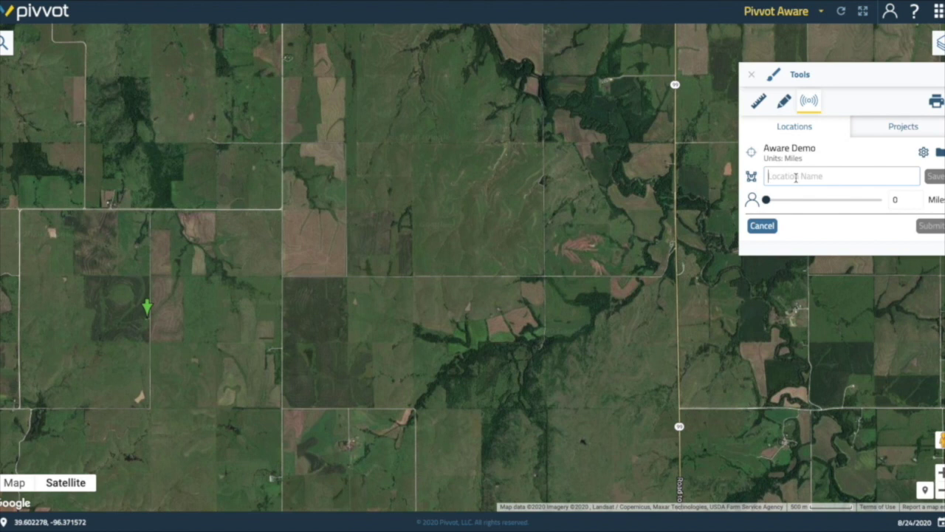
pyautogui.write('Location 1')
# Draw a four-corner polygon around the field bounded by Cheyenne Ln, 19th Terrace, Dogwood Ln and 19th Rd
pyautogui.scroll(2, 308, 233)
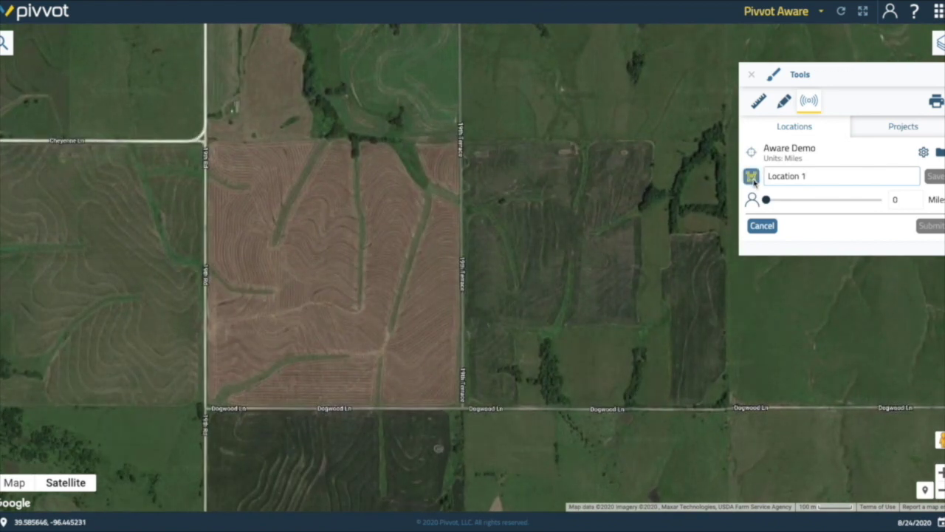
pyautogui.click(751, 177)
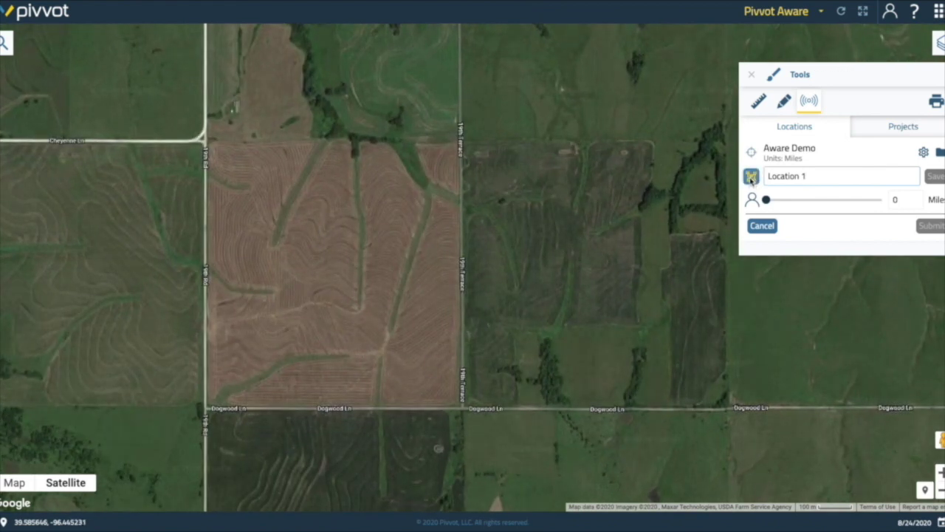
pyautogui.click(206, 140)
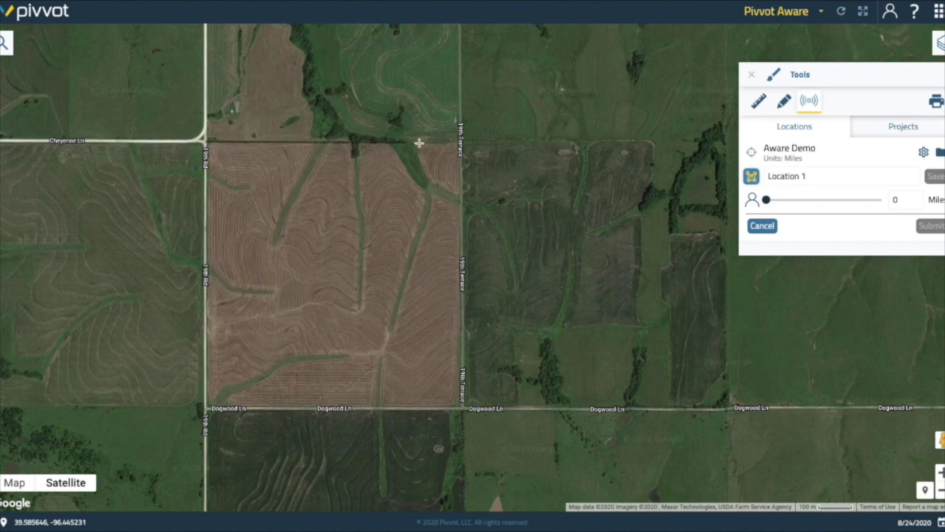
pyautogui.click(460, 141)
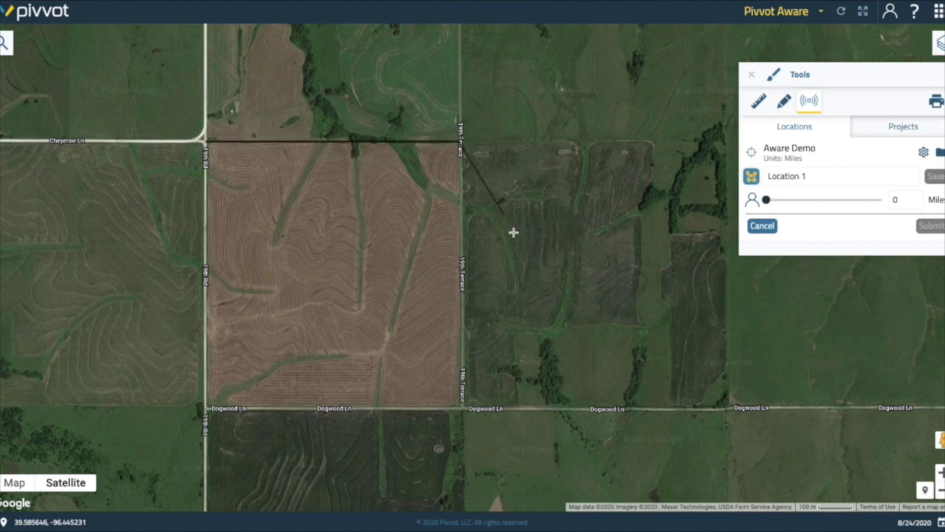
pyautogui.click(460, 405)
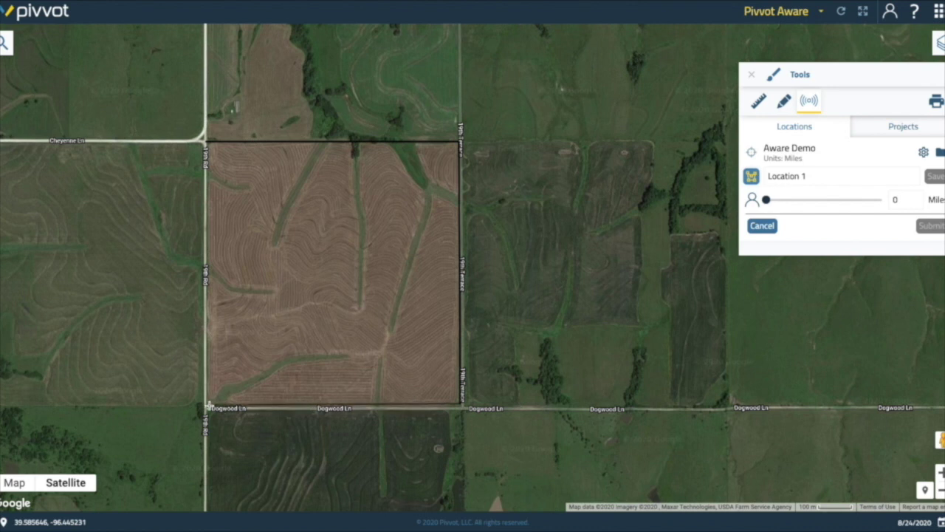
pyautogui.click(206, 405)
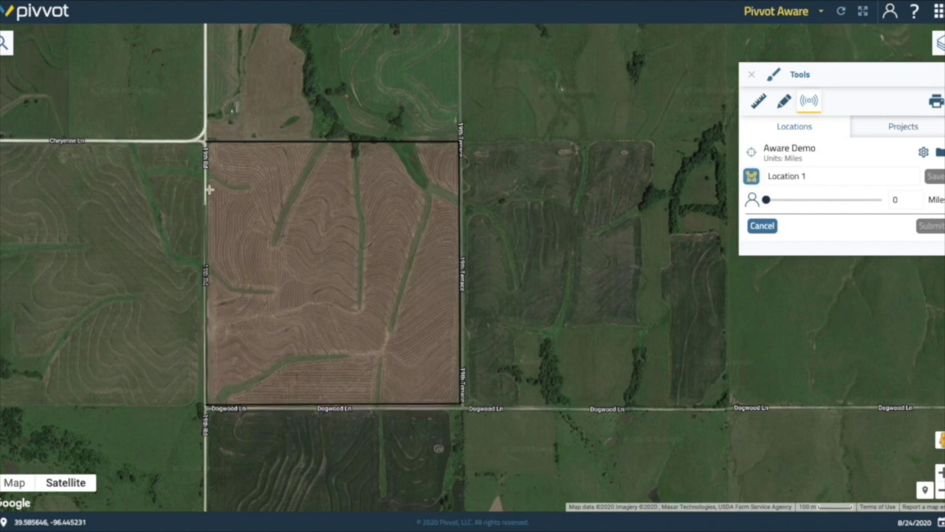
pyautogui.doubleClick(210, 146)
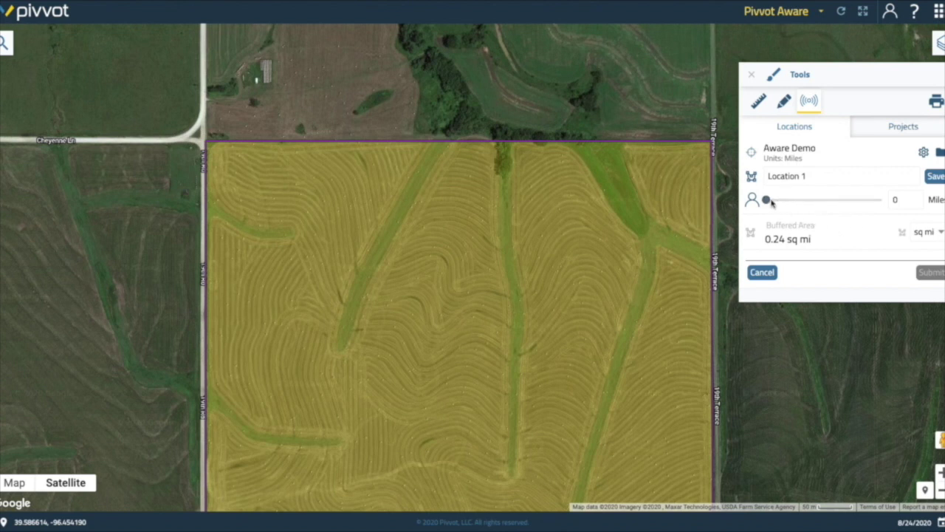
# Set Location 1's buffer to 0.5 miles and save it
pyautogui.moveTo(766, 204); pyautogui.dragTo(788, 207)
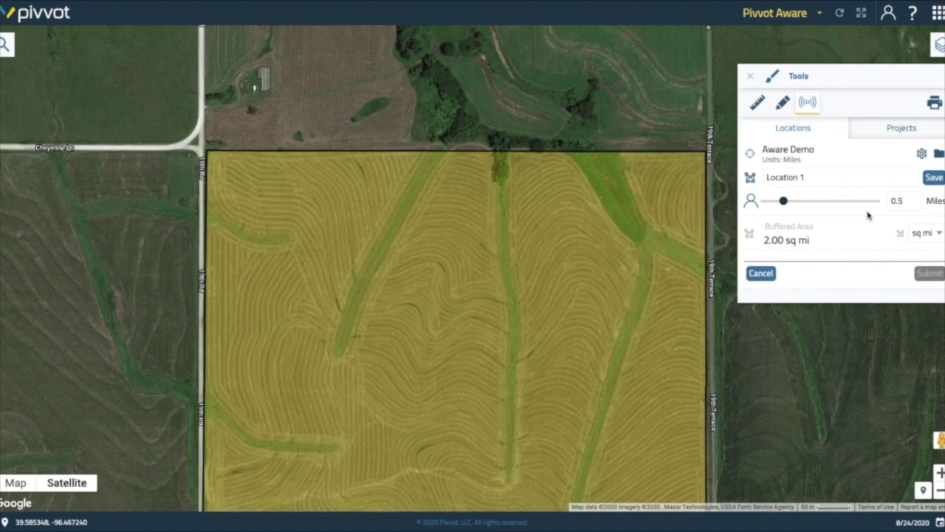
pyautogui.click(934, 178)
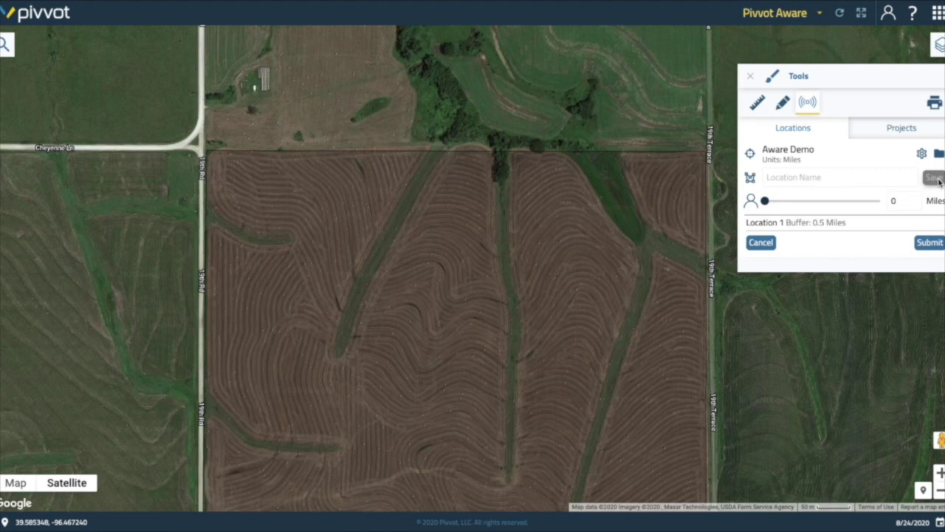
# Zoom out and pan the map northeast to the farmland along Cyclone Ln
pyautogui.scroll(-5, 670, 295)
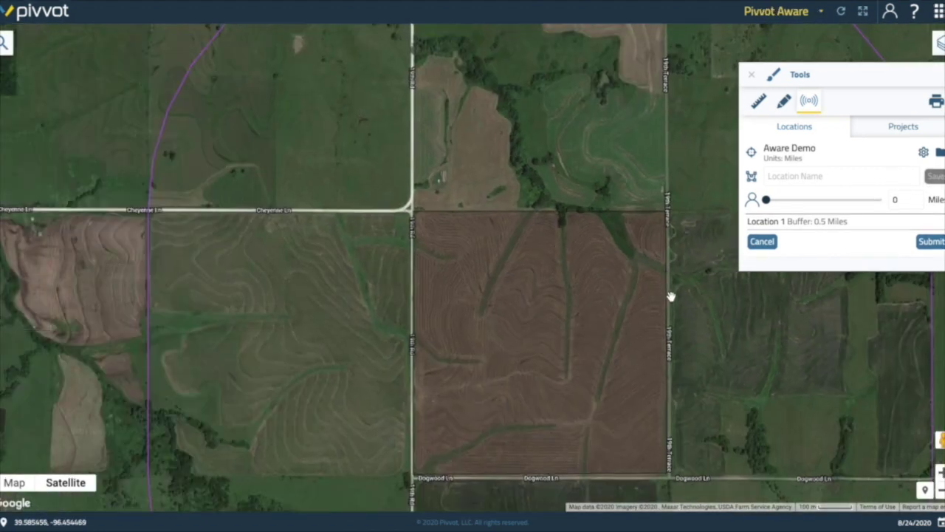
pyautogui.scroll(-1, 713, 303)
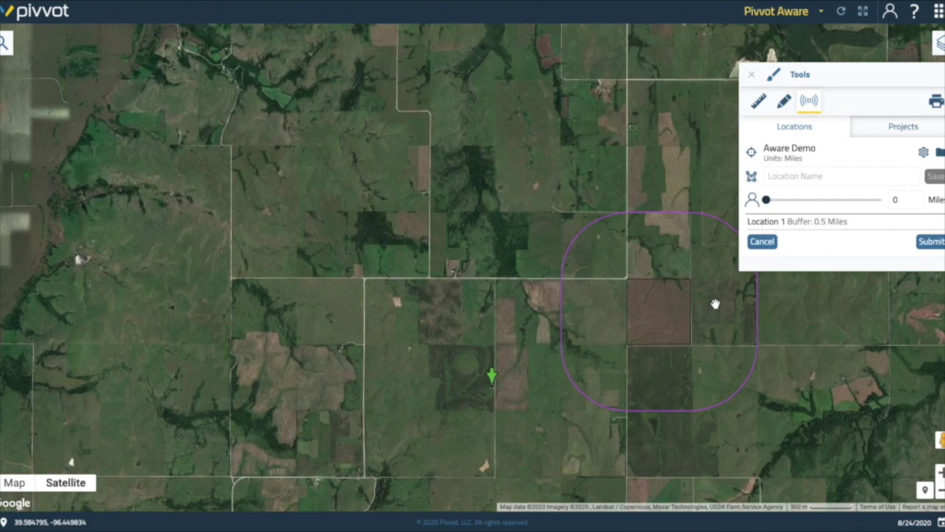
pyautogui.moveTo(728, 298); pyautogui.dragTo(436, 319)
pyautogui.moveTo(593, 308); pyautogui.dragTo(451, 330)
pyautogui.scroll(3, 563, 227)
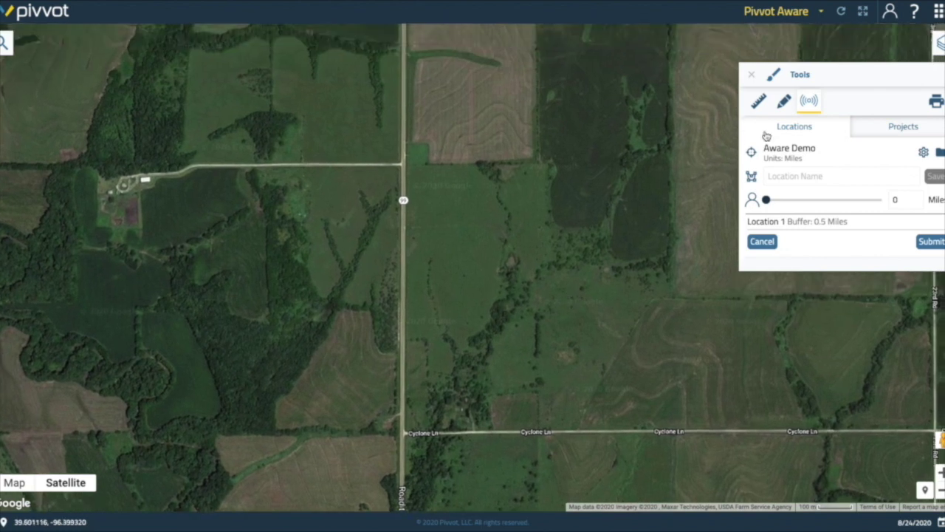
# Name the second location 'Location 2' and outline the rectangular field north of Cyclone Ln
pyautogui.click(763, 176)
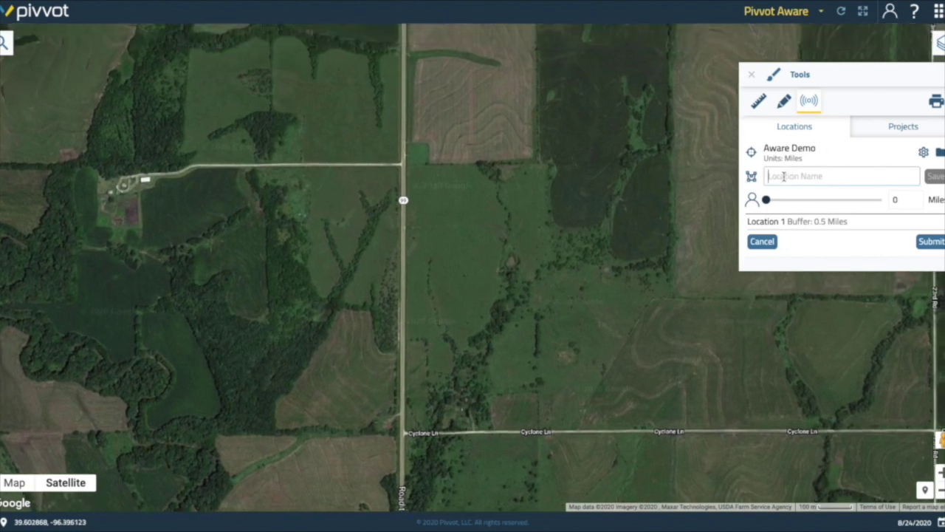
pyautogui.write('Location 2')
pyautogui.click(753, 177)
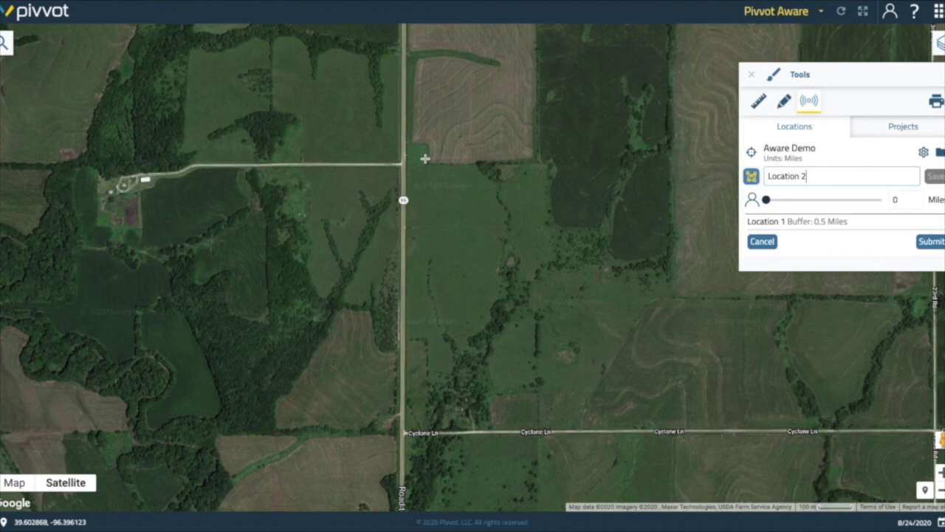
pyautogui.click(403, 163)
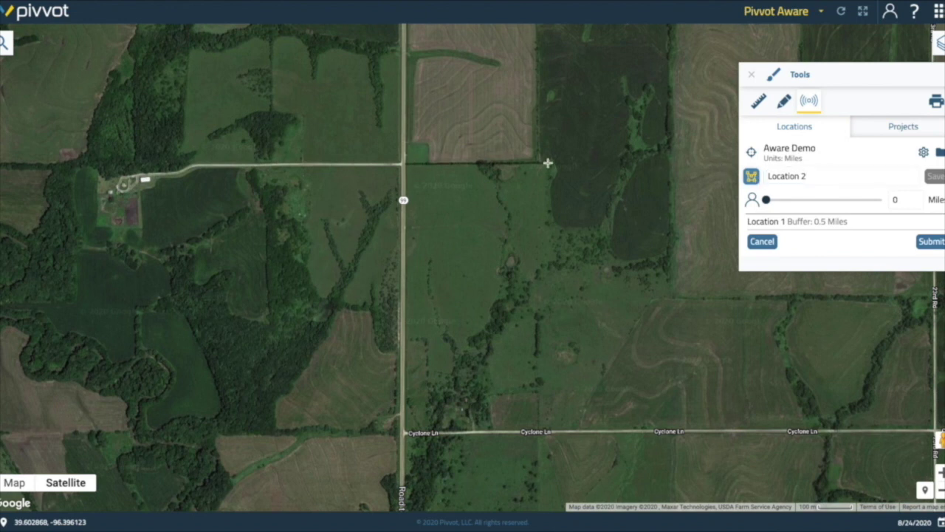
pyautogui.click(541, 163)
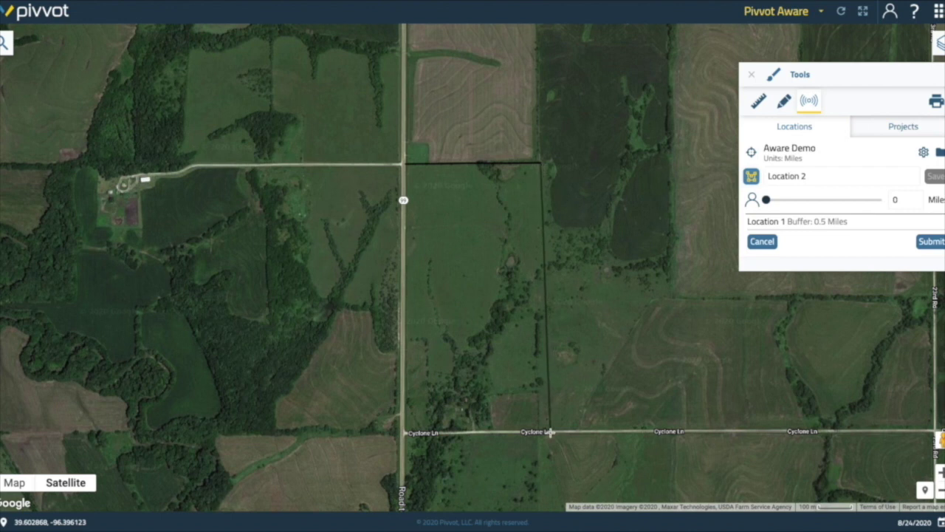
pyautogui.click(539, 428)
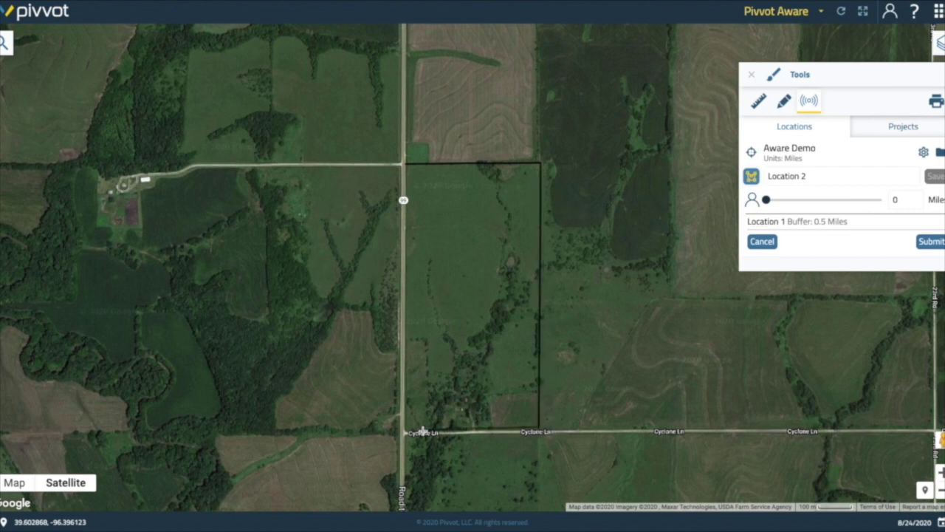
pyautogui.click(405, 429)
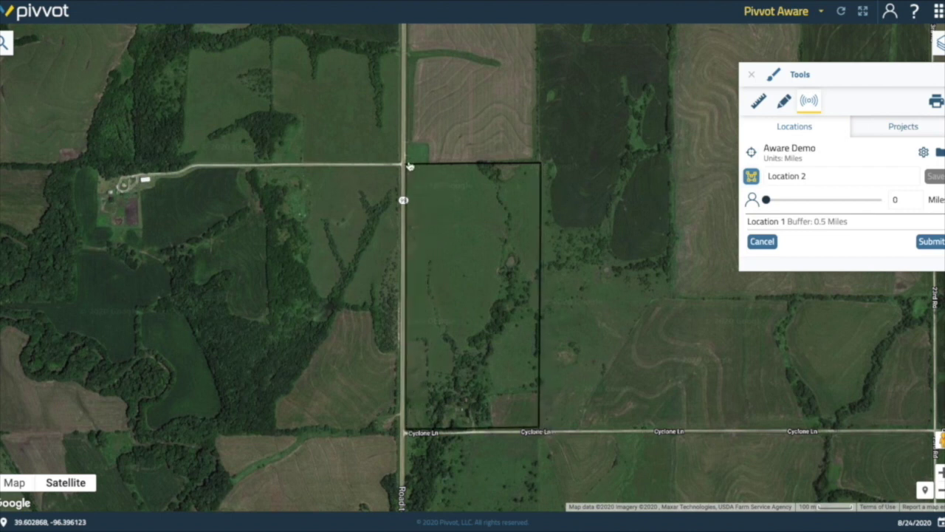
pyautogui.click(407, 164)
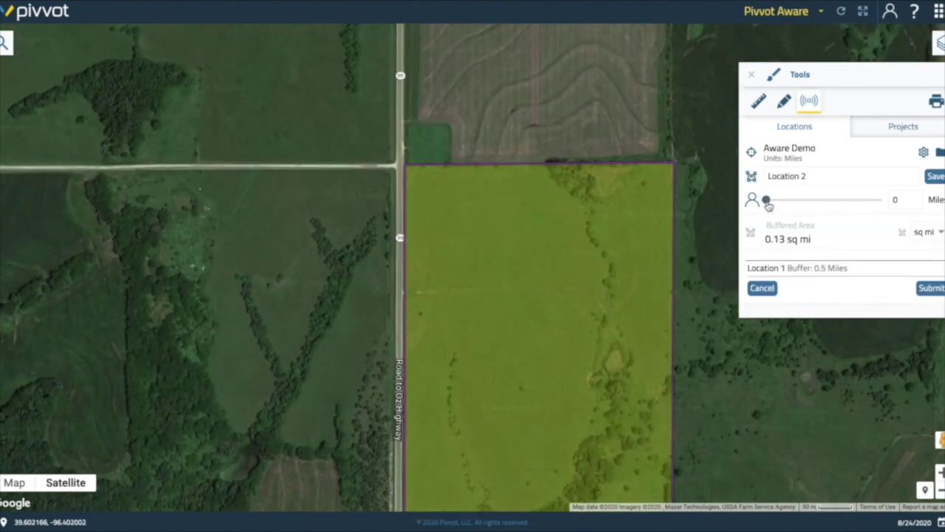
# Set Location 2's buffer to 0.5 miles and save it
pyautogui.moveTo(768, 206); pyautogui.dragTo(787, 208)
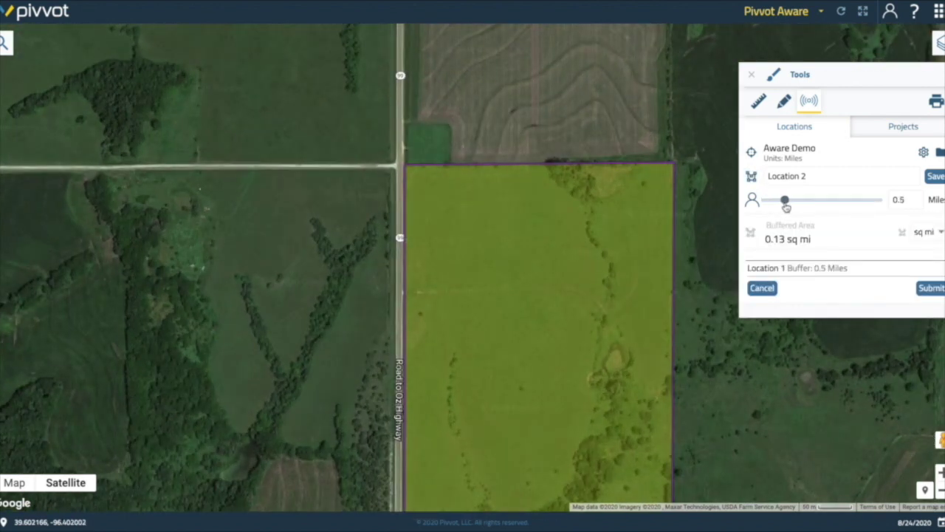
pyautogui.click(936, 177)
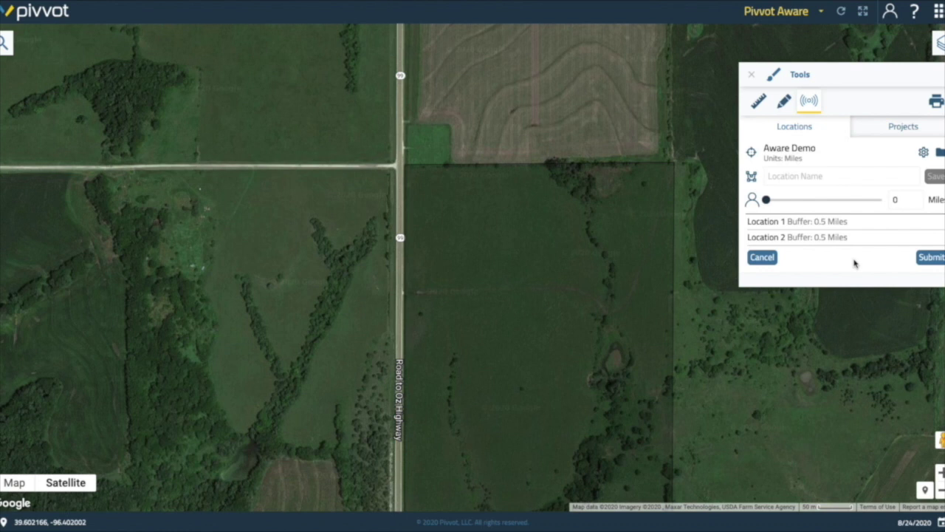
# Move all available reporting layers into the Aware Demo project's selected layers and save the settings
pyautogui.click(923, 153)
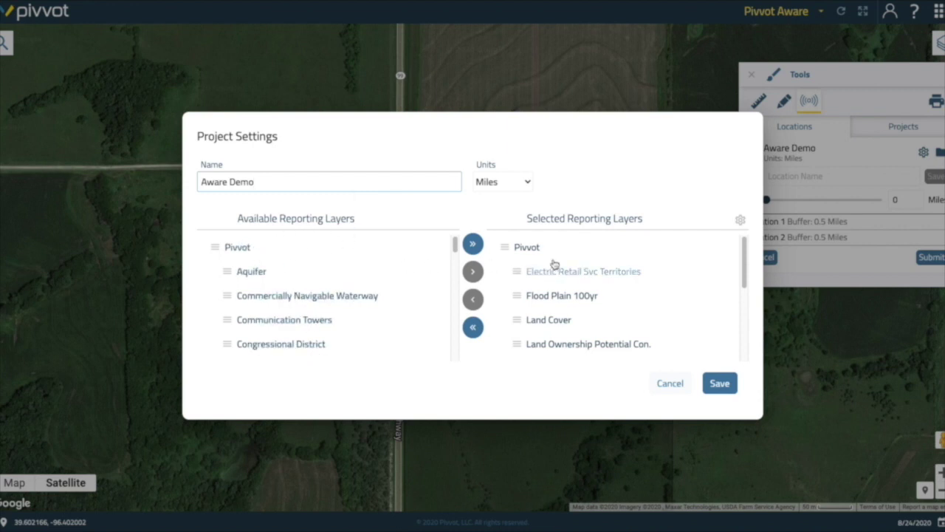
pyautogui.scroll(-2, 605, 268)
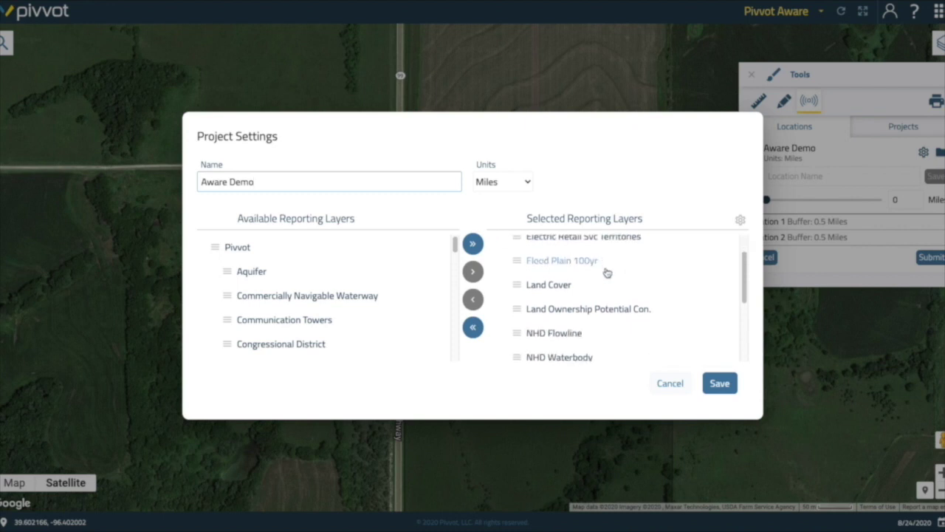
pyautogui.scroll(-2, 606, 273)
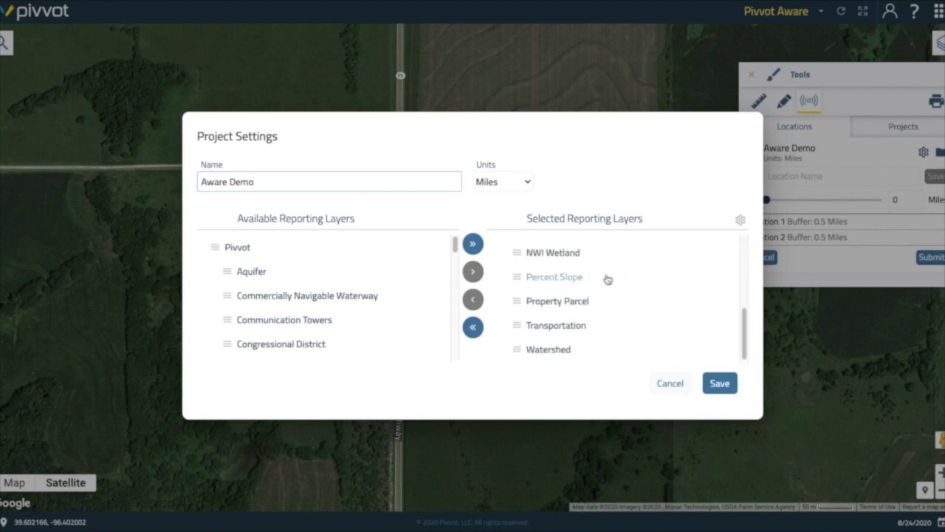
pyautogui.moveTo(745, 332); pyautogui.dragTo(745, 235)
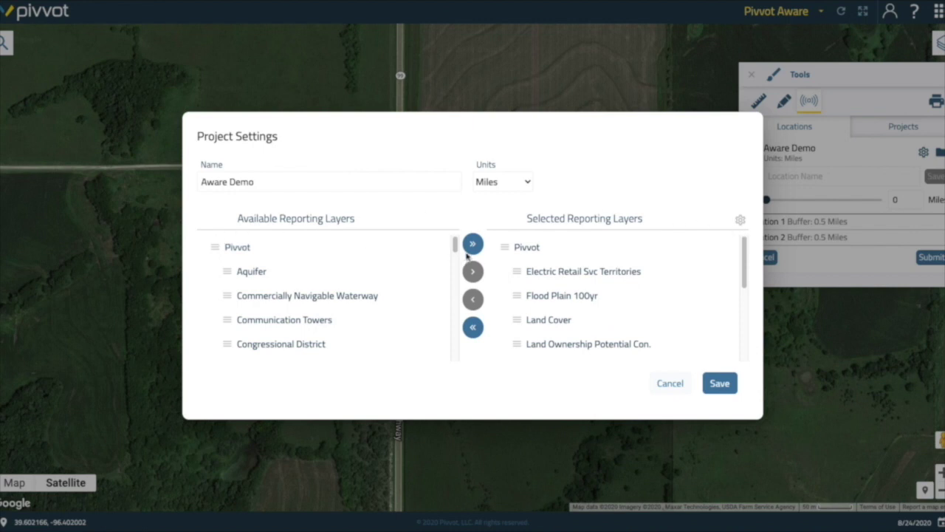
pyautogui.click(474, 246)
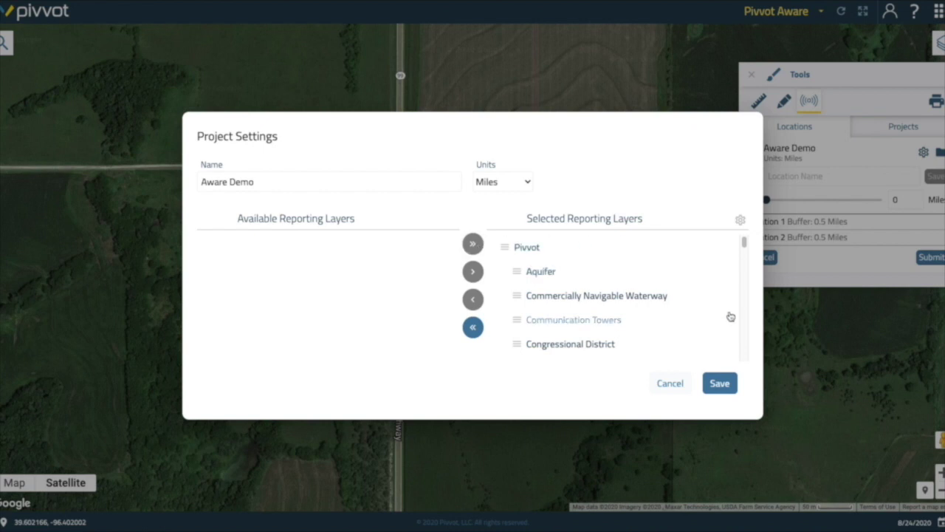
pyautogui.click(733, 390)
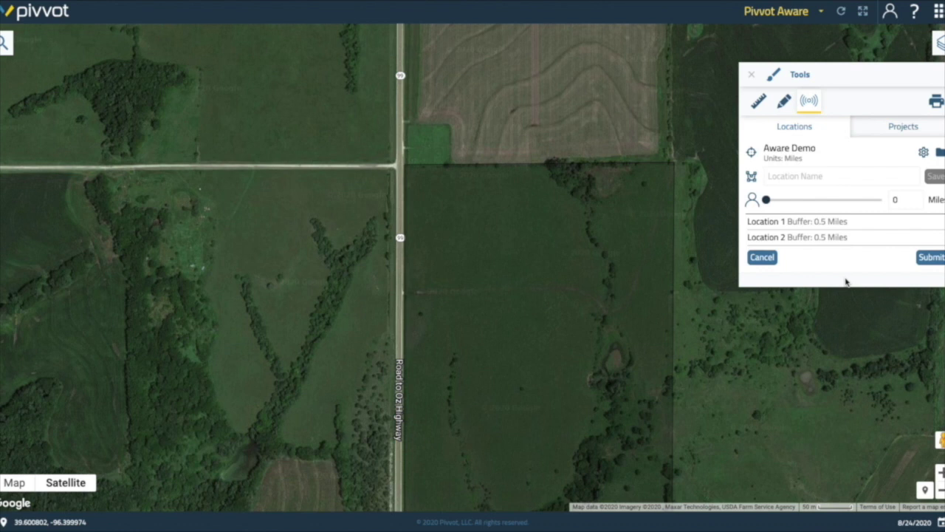
# Submit Location 1 and Location 2 for processing, then view the six-project list
pyautogui.click(929, 257)
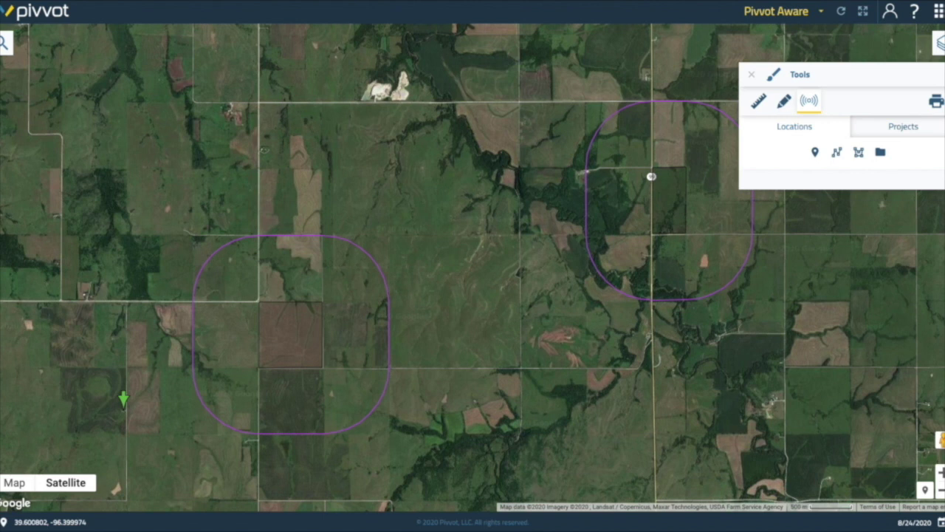
pyautogui.click(899, 133)
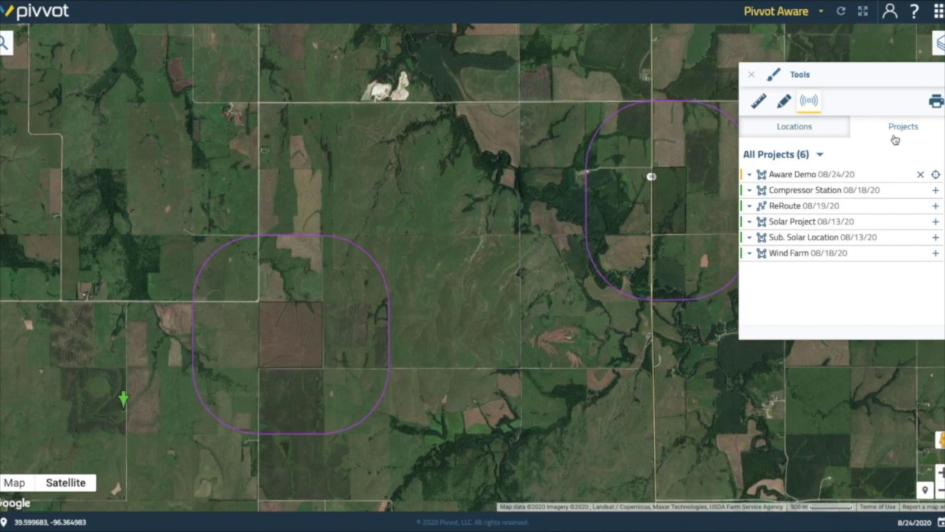
# Open the Aware Demo project's reports, showing the Location 1 Crossing Summary report
pyautogui.click(747, 190)
pyautogui.click(712, 208)
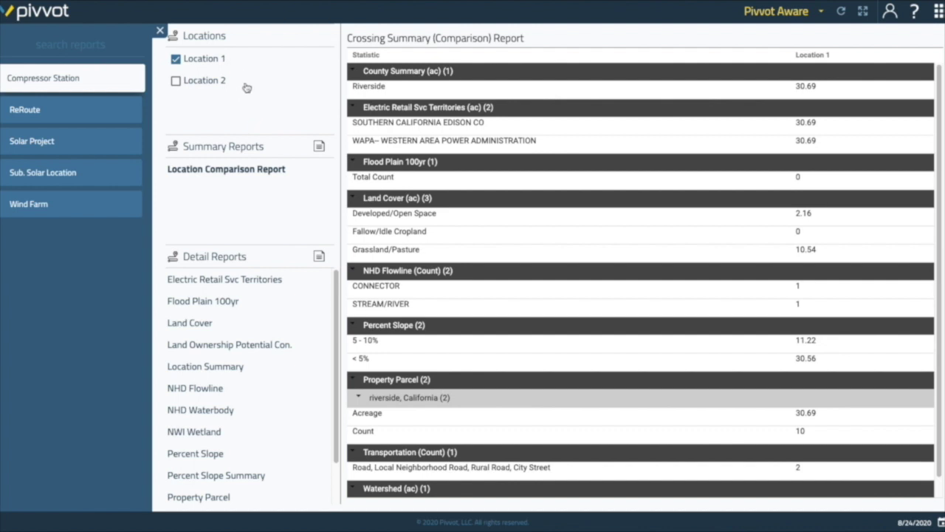
# Add Location 2 to the Crossing Summary comparison report
pyautogui.click(177, 82)
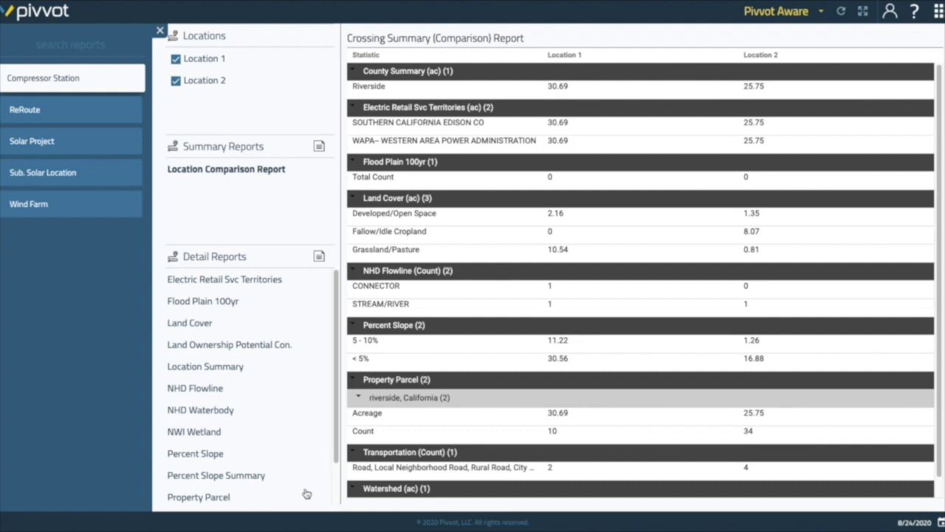
# Show the Property Parcel detail report for both locations
pyautogui.click(187, 500)
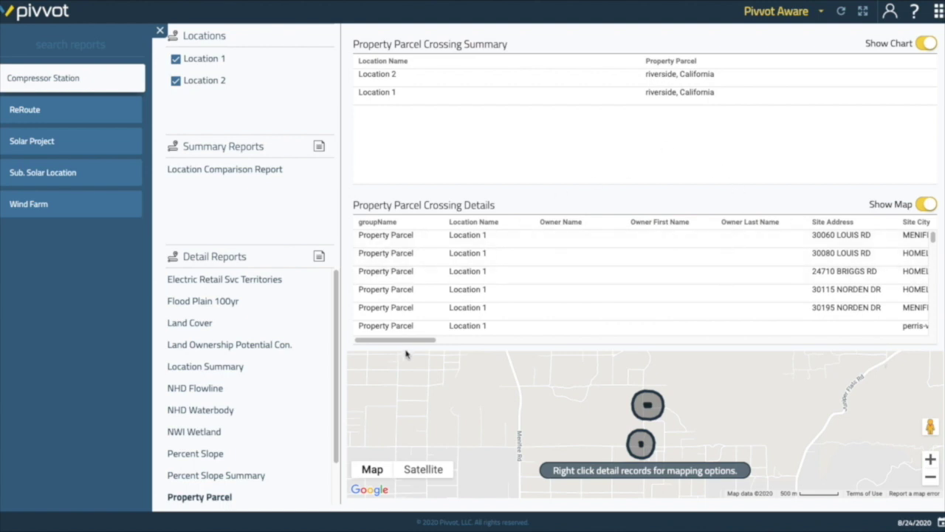
# Map the first Location 1 parcel crossing record, outlining it in red on the map
pyautogui.click(409, 236)
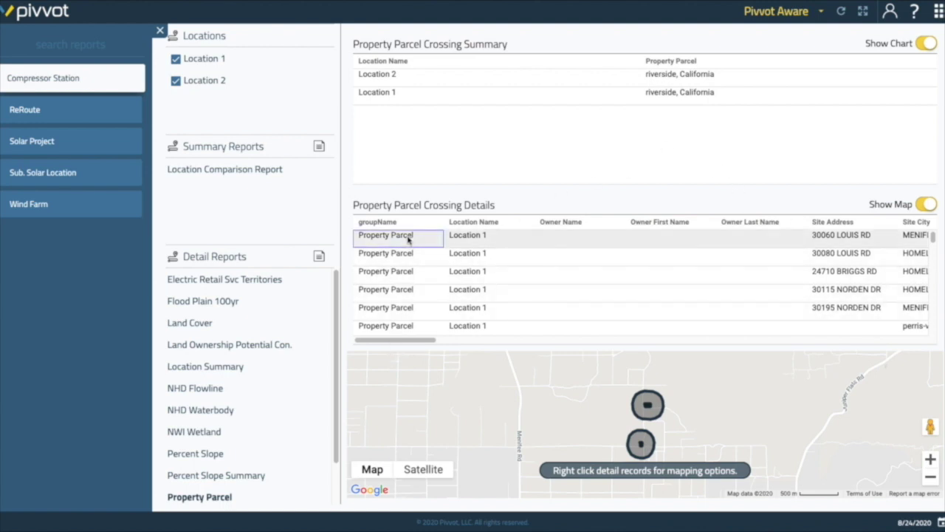
pyautogui.rightClick(409, 238)
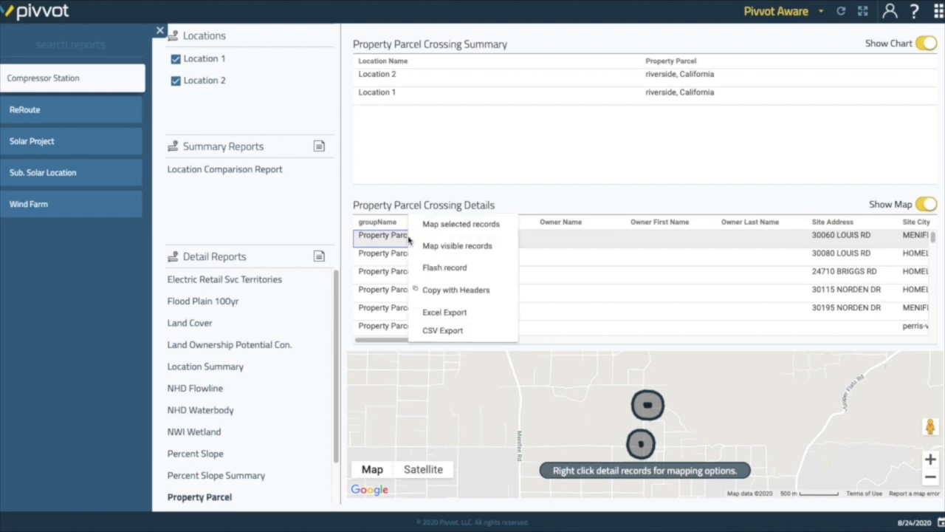
pyautogui.click(481, 219)
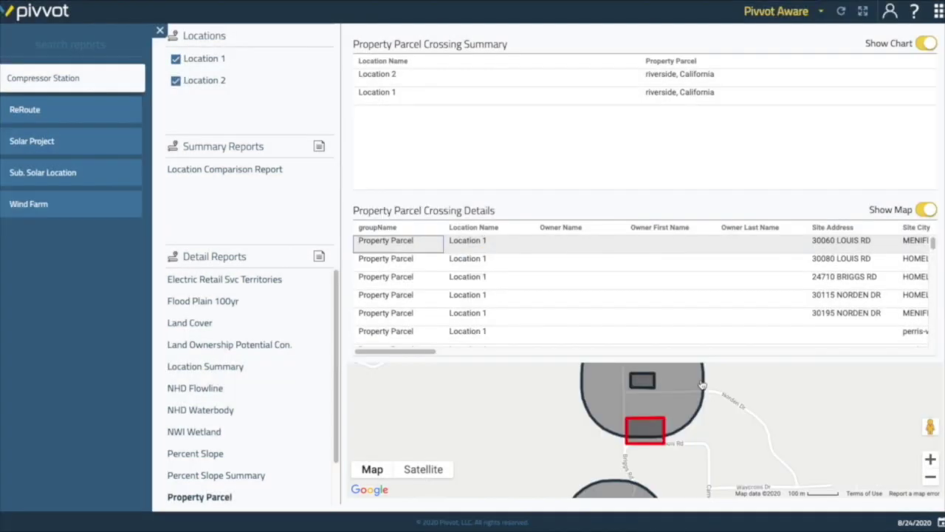